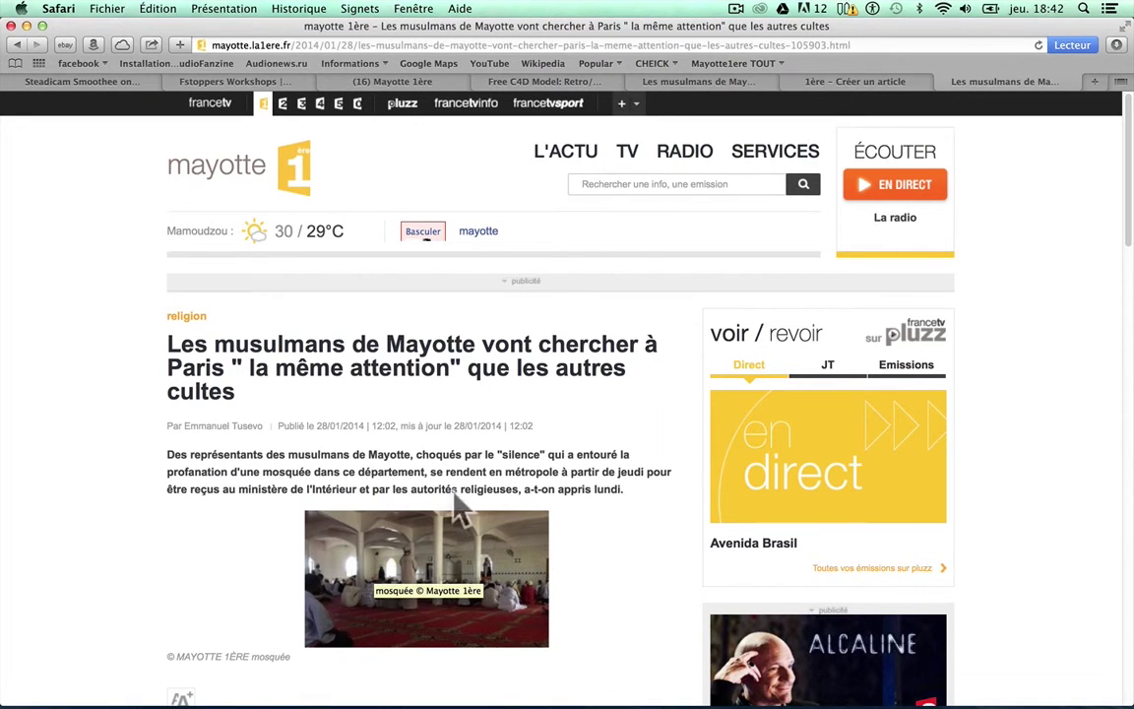
View the L'Actu news page of the Mayotte 1ère site and return to the article creation form.
left_click(579, 160)
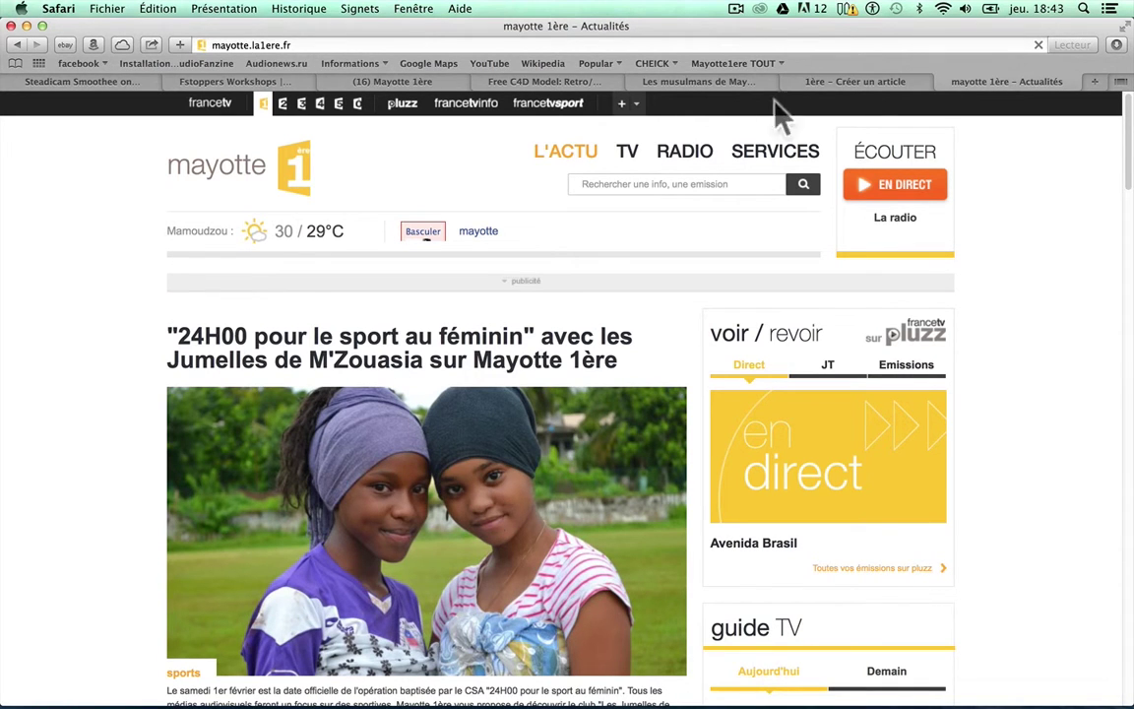
left_click(863, 85)
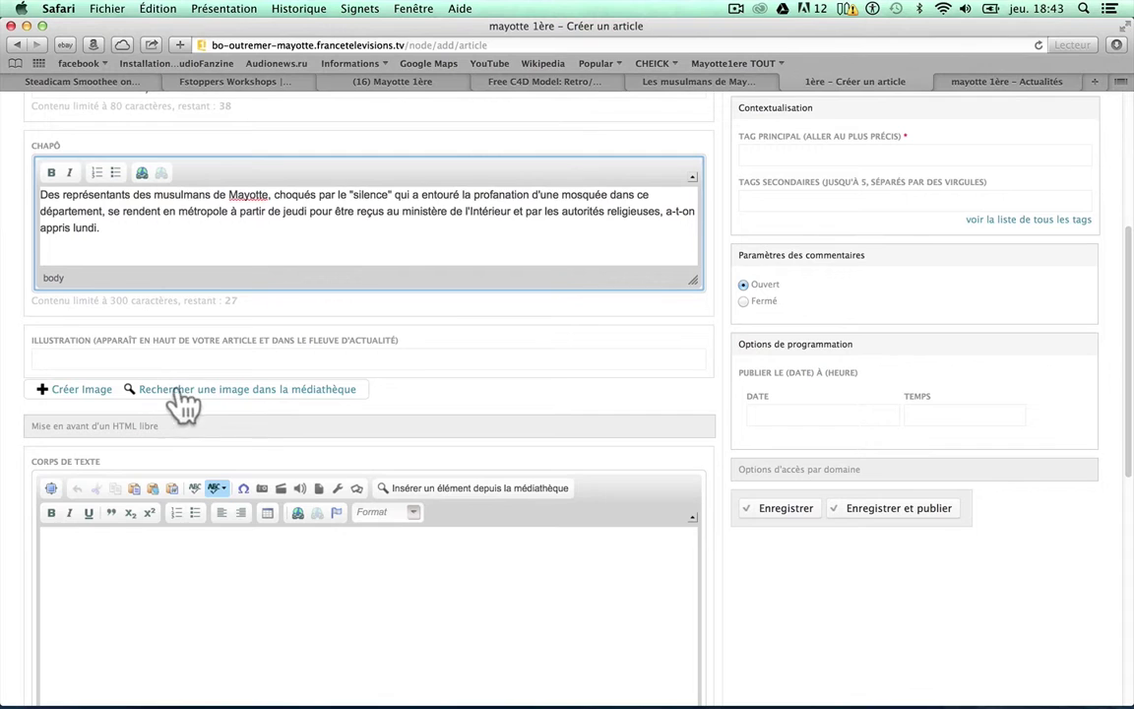
Browse the existing images in the media library for the article's illustration, and close the library.
left_click(261, 393)
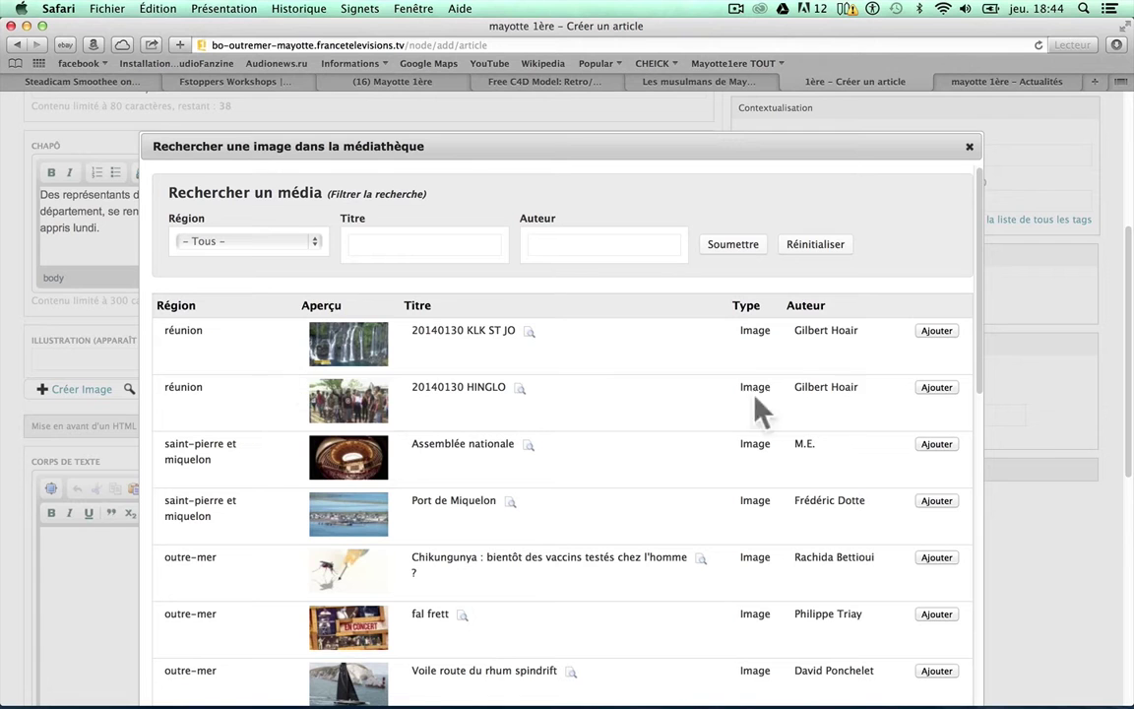
left_click_drag(985, 374, 1020, 362)
left_click(969, 149)
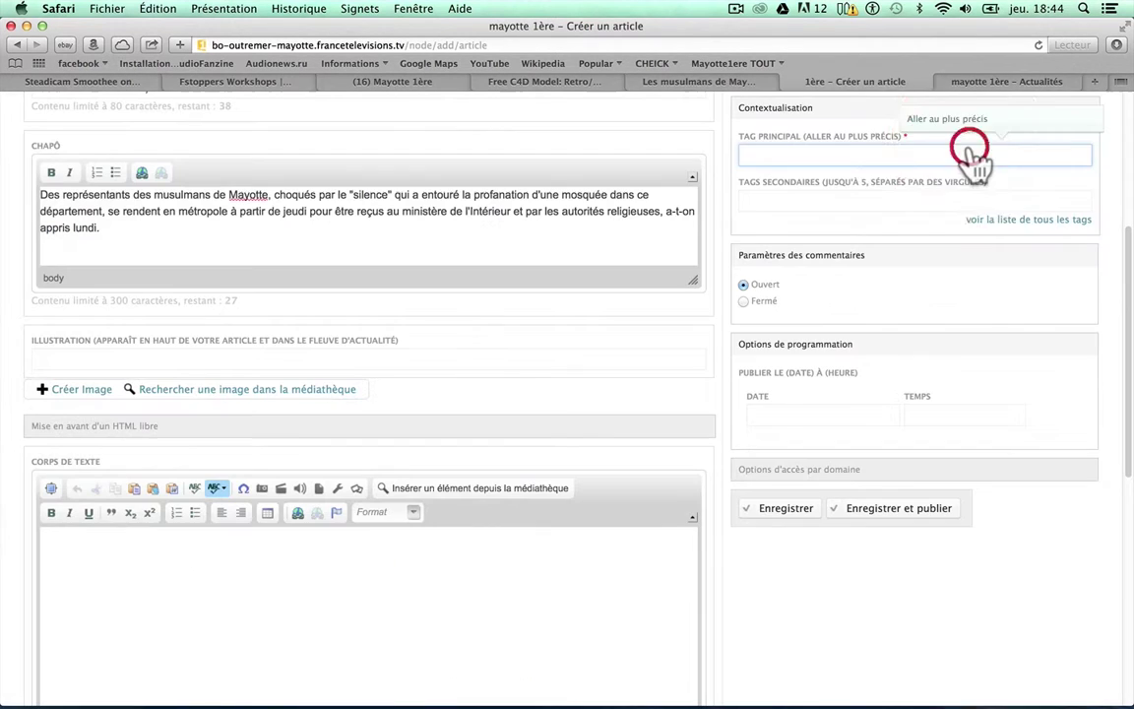
Start creating a new illustration image for the article and go through its title and caption fields.
left_click(79, 394)
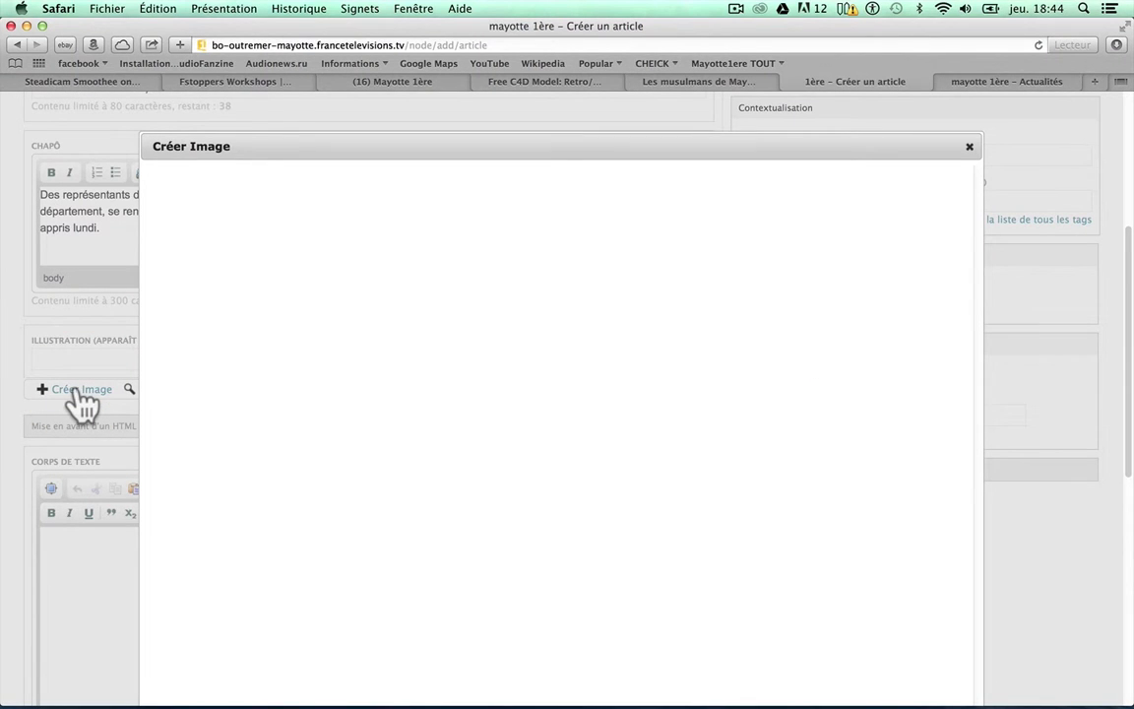
left_click(258, 196)
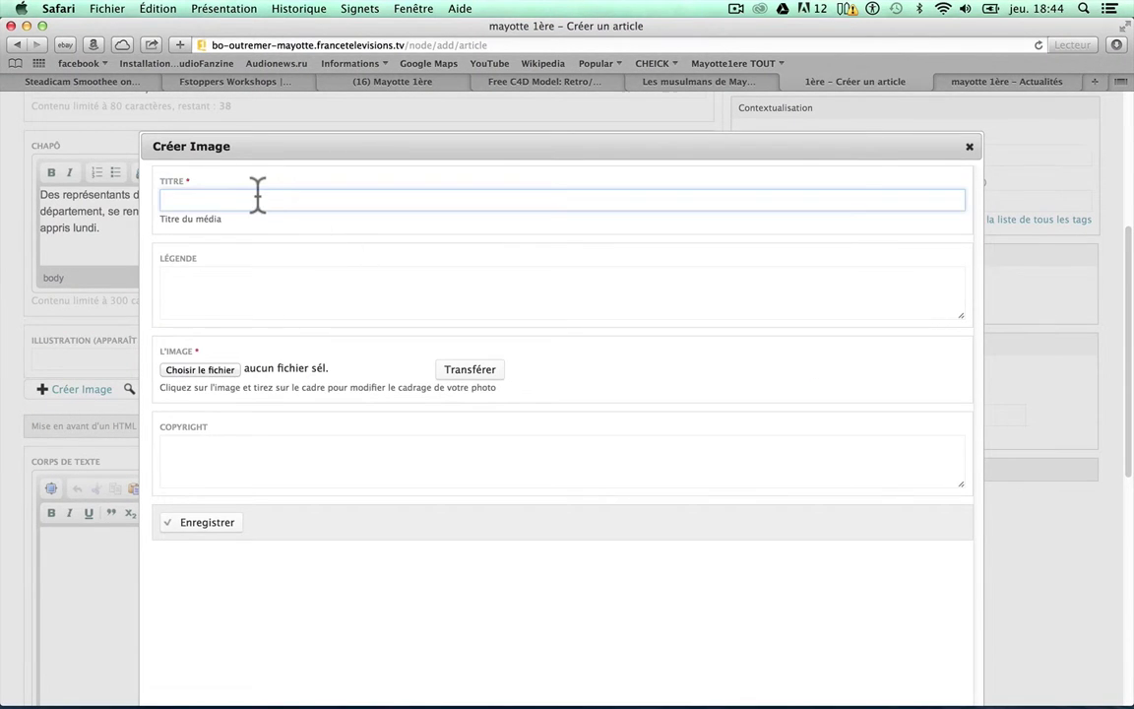
left_click(258, 196)
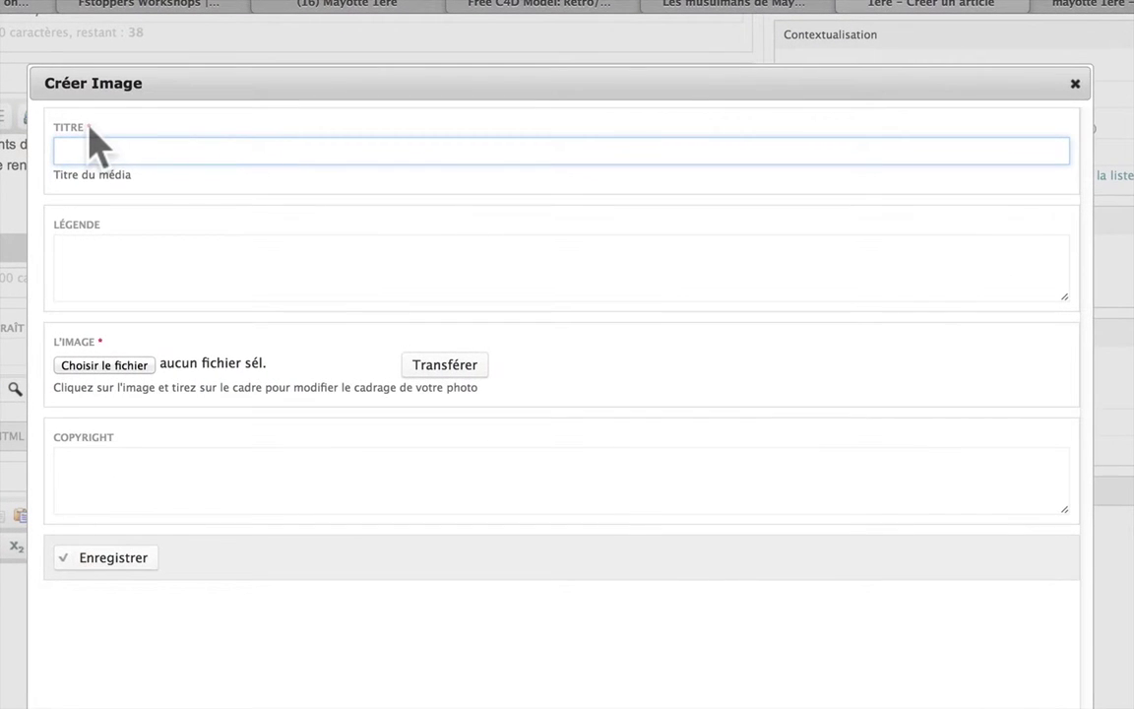
mouse_move(90, 126)
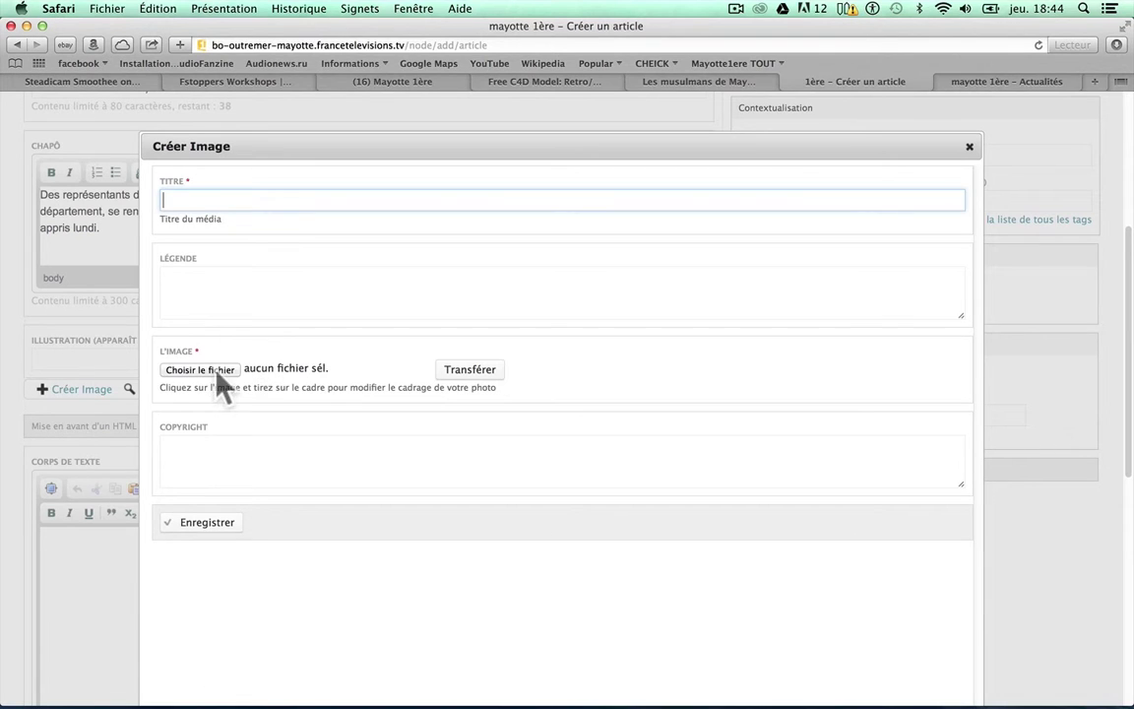
left_click(203, 283)
left_click(201, 281)
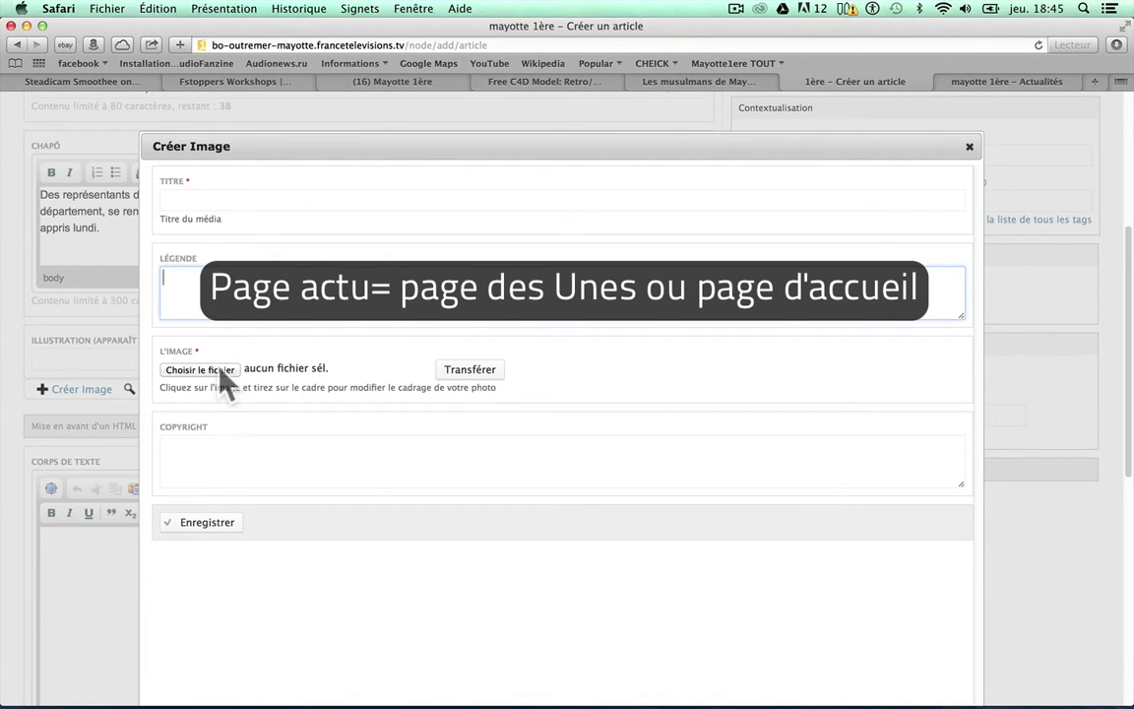
Upload the image file "Priere mosquée" from the Religion folder and move its crop frame lower on the photo.
left_click(220, 370)
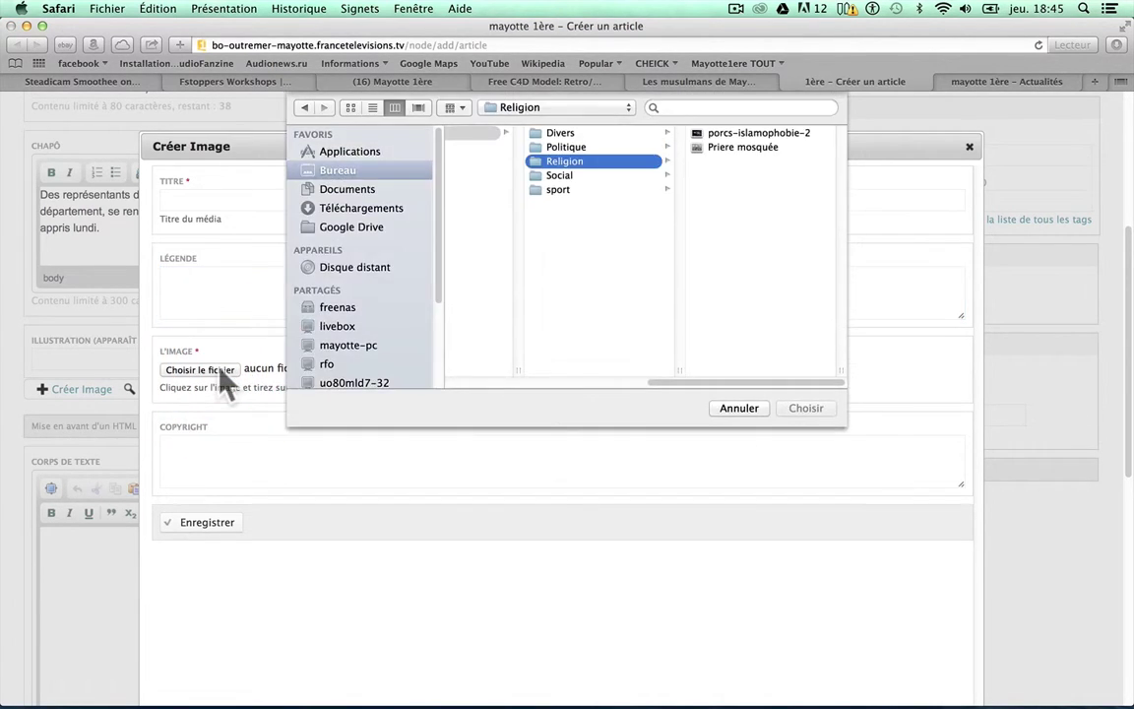
left_click(723, 147)
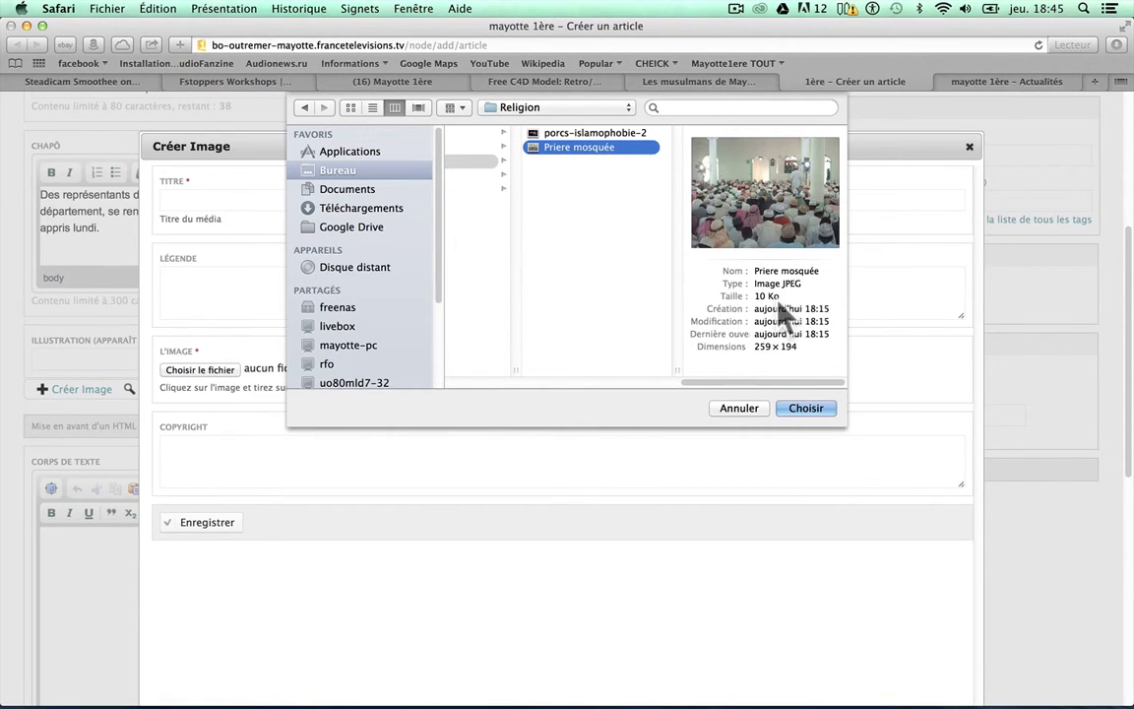
left_click(807, 405)
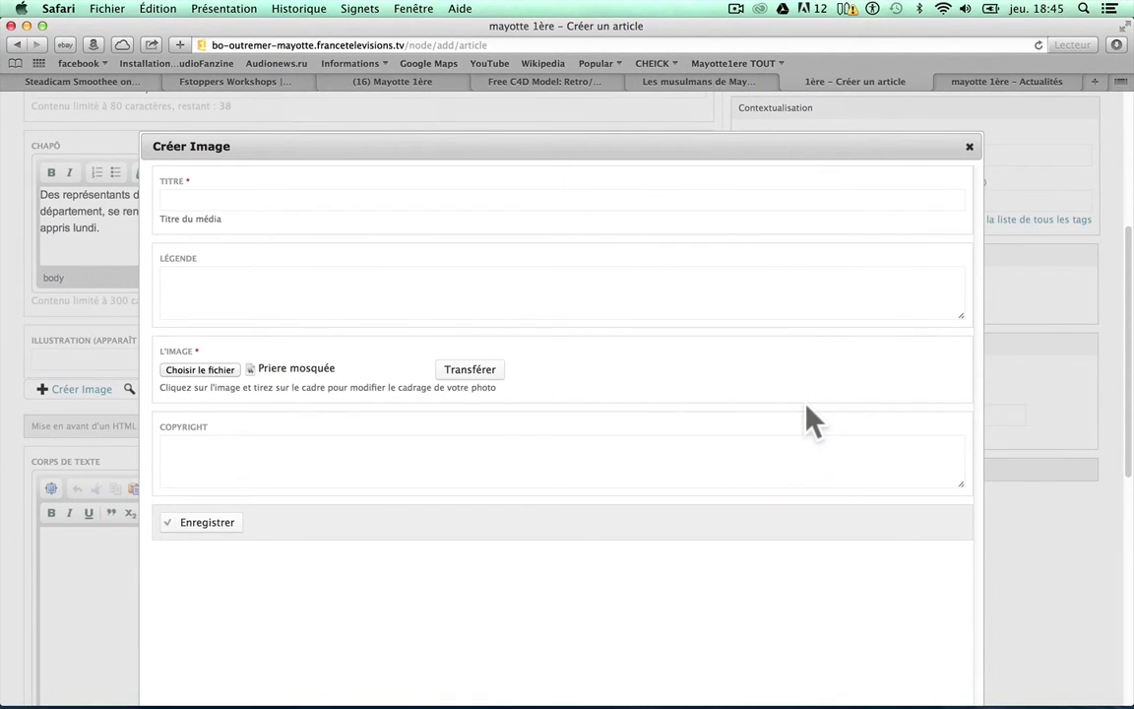
left_click(453, 375)
left_click(474, 378)
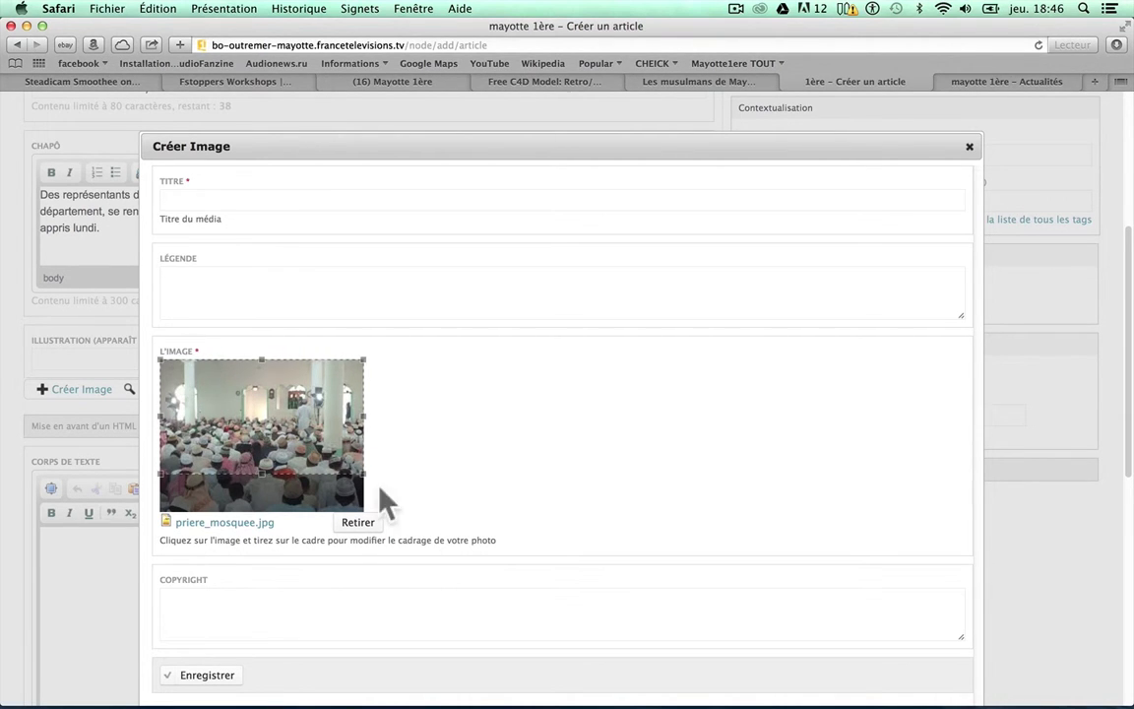
left_click(323, 414)
left_click_drag(323, 414, 315, 451)
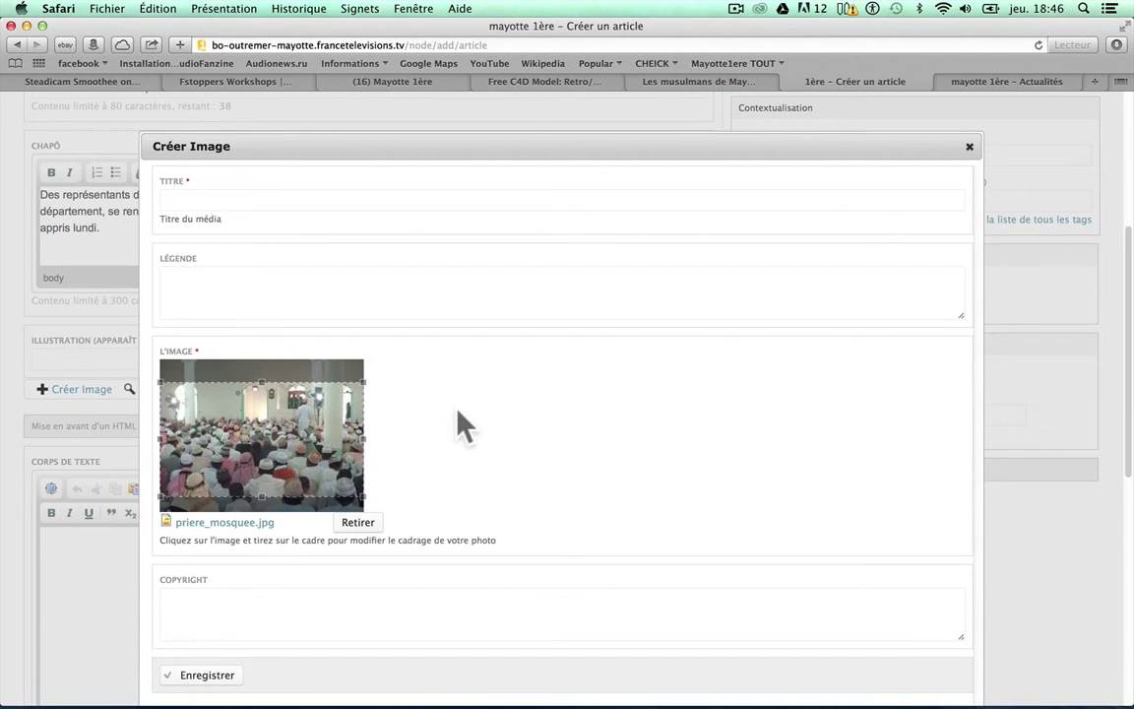
Enter the photographer's full name as the image copyright and try to save the image.
left_click(380, 620)
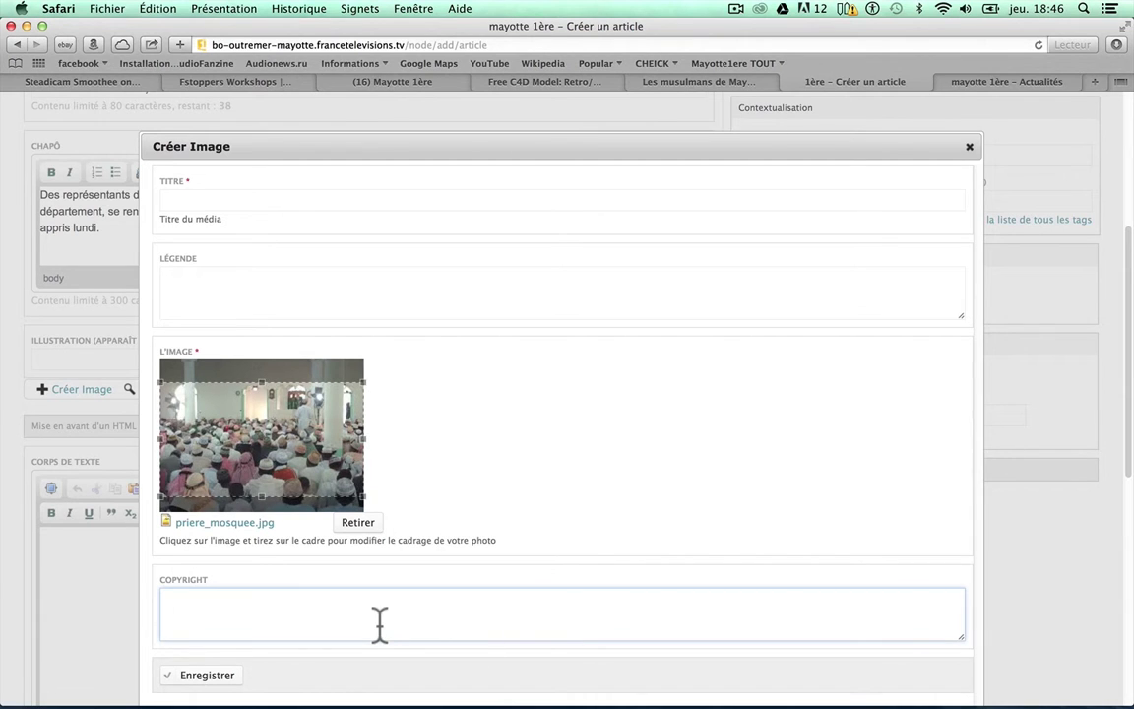
left_click(201, 603)
type("Emmanuel tusevo")
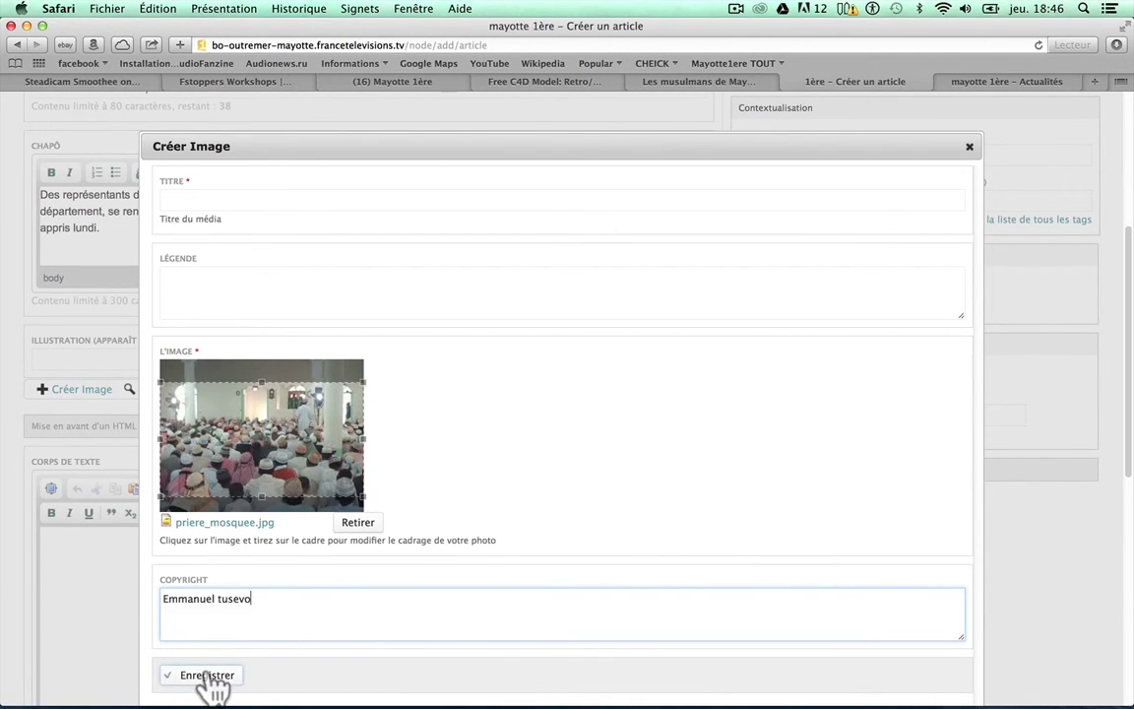
left_click(207, 675)
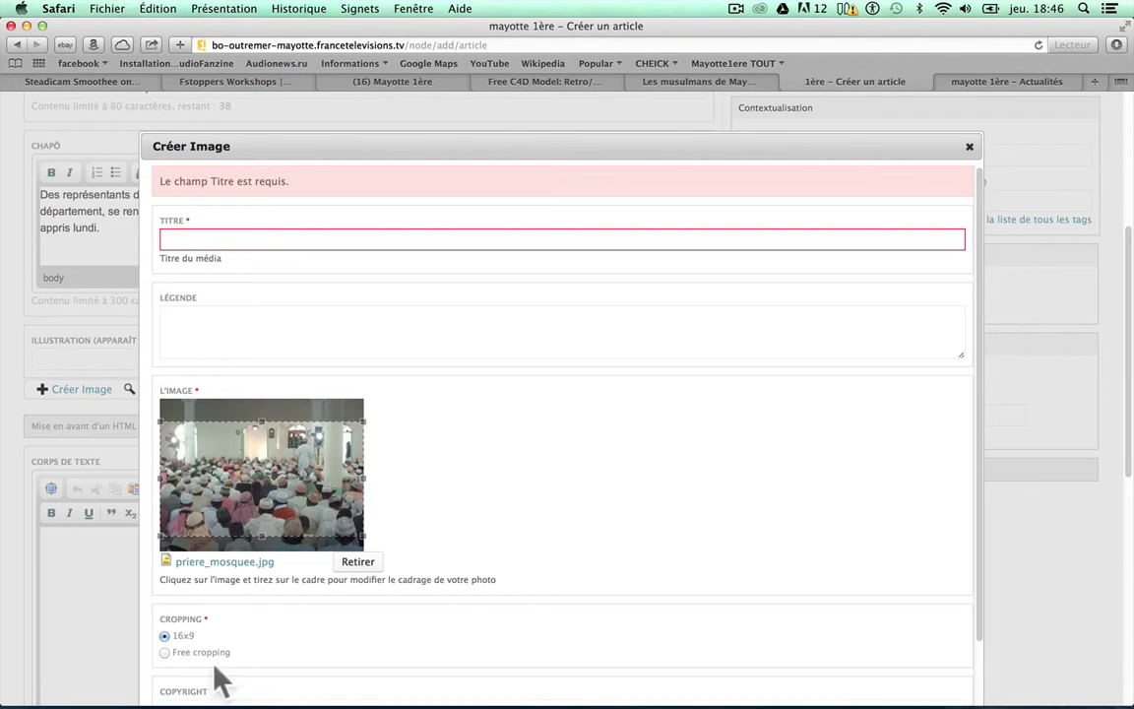
Title the image "Pière à la mosquée", save it as the article's illustration, and check the illustration field.
left_click(193, 236)
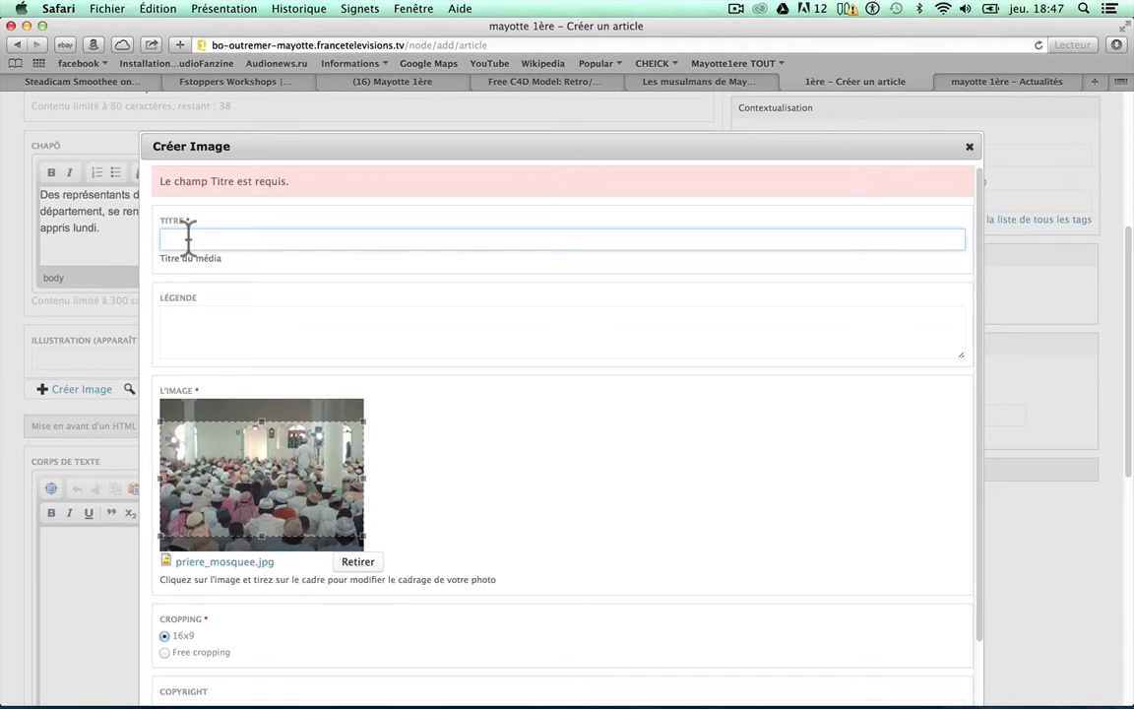
left_click(254, 197)
left_click(190, 232)
left_click(189, 240)
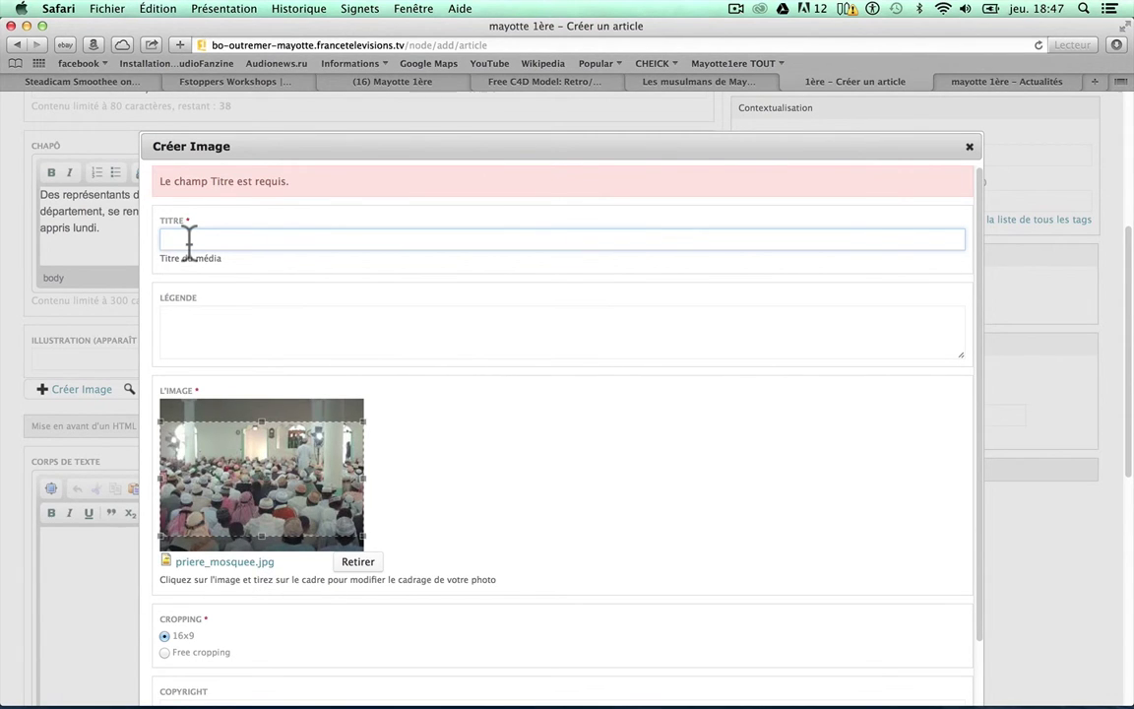
type("Pière à la ")
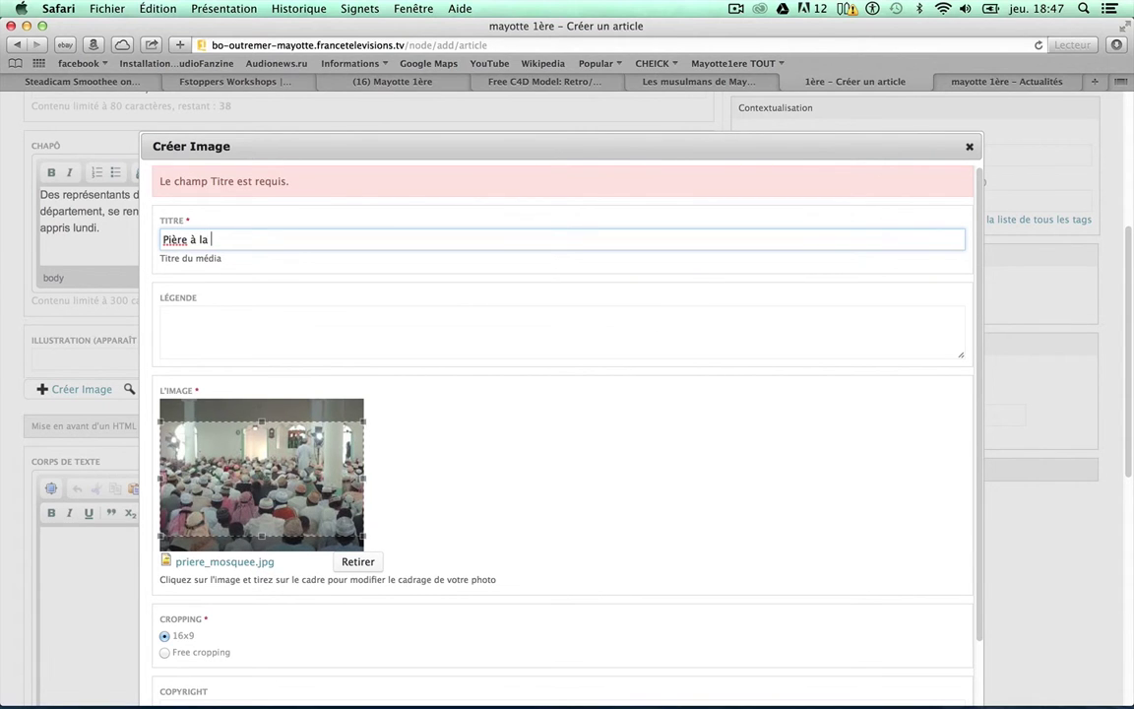
type("mosquée")
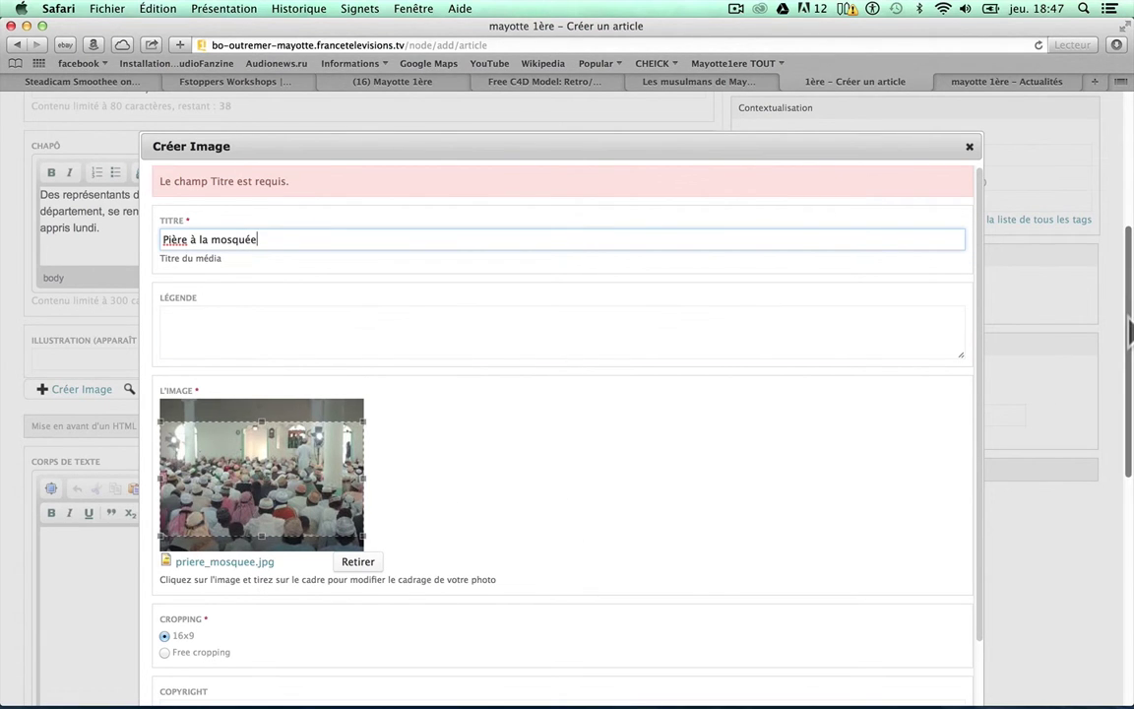
left_click_drag(1128, 322, 1129, 419)
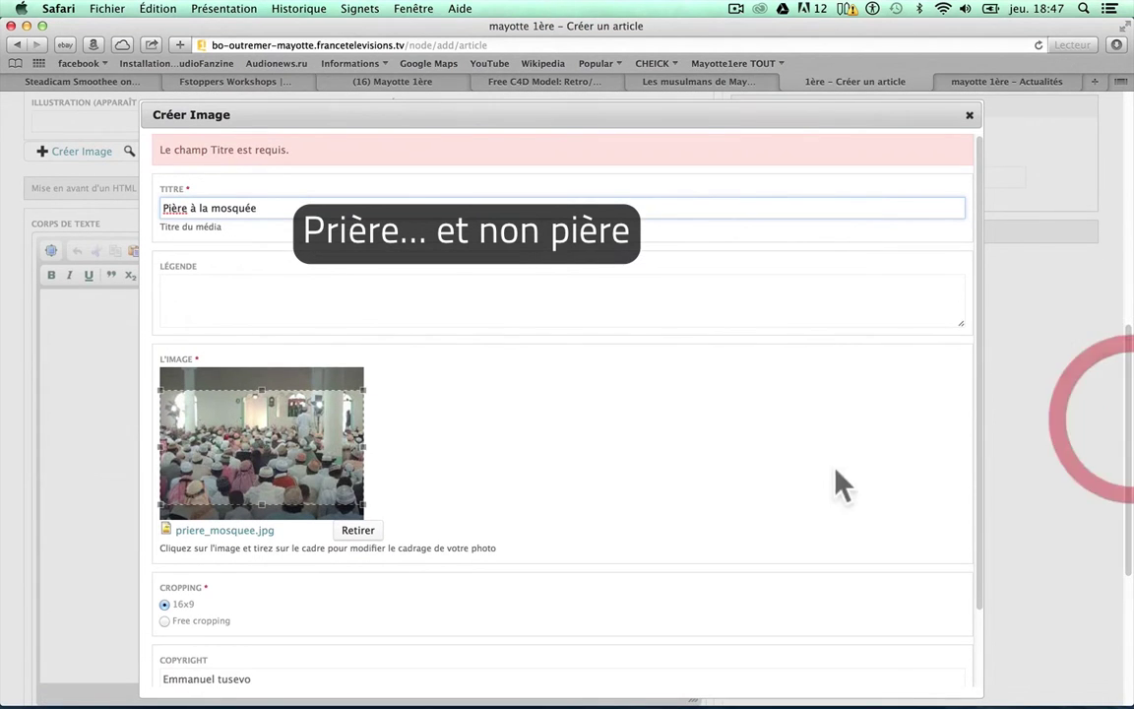
left_click_drag(980, 342, 1005, 468)
left_click(217, 674)
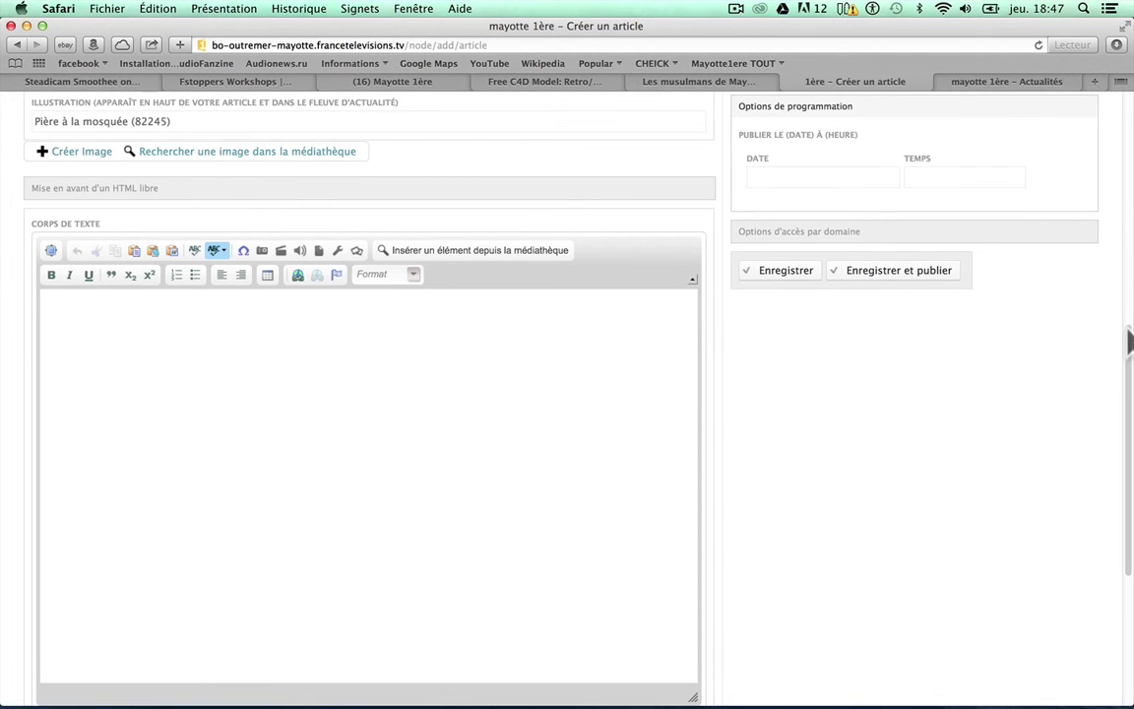
left_click_drag(1125, 345, 1122, 258)
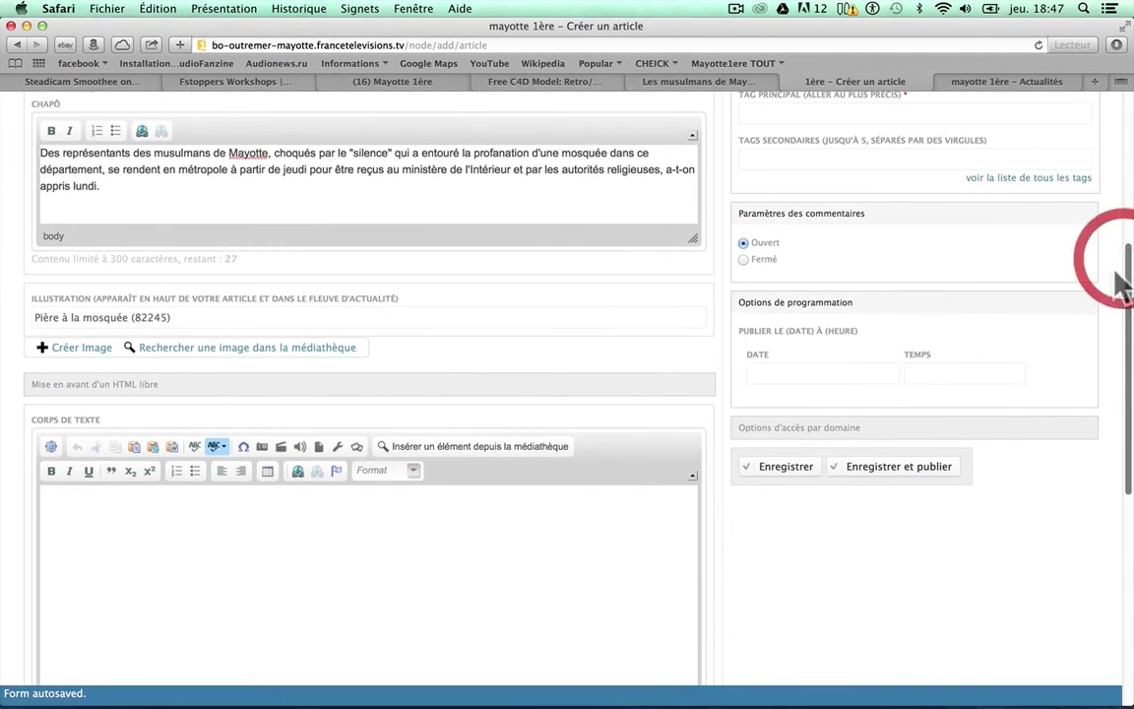
left_click(45, 315)
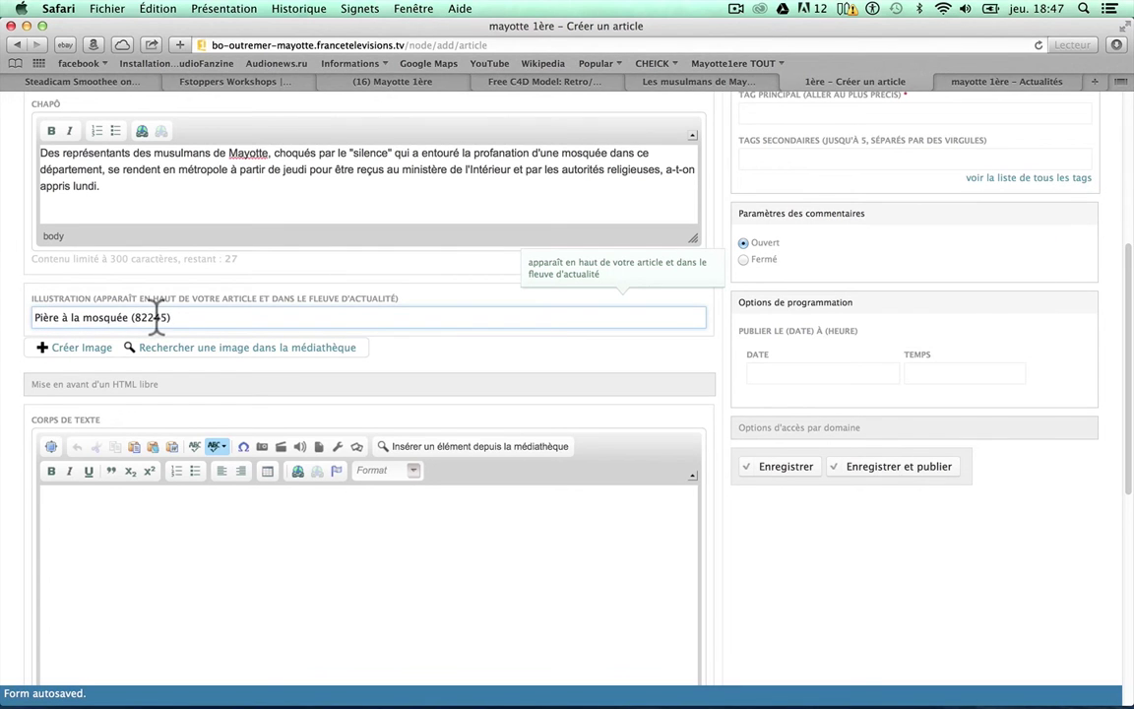